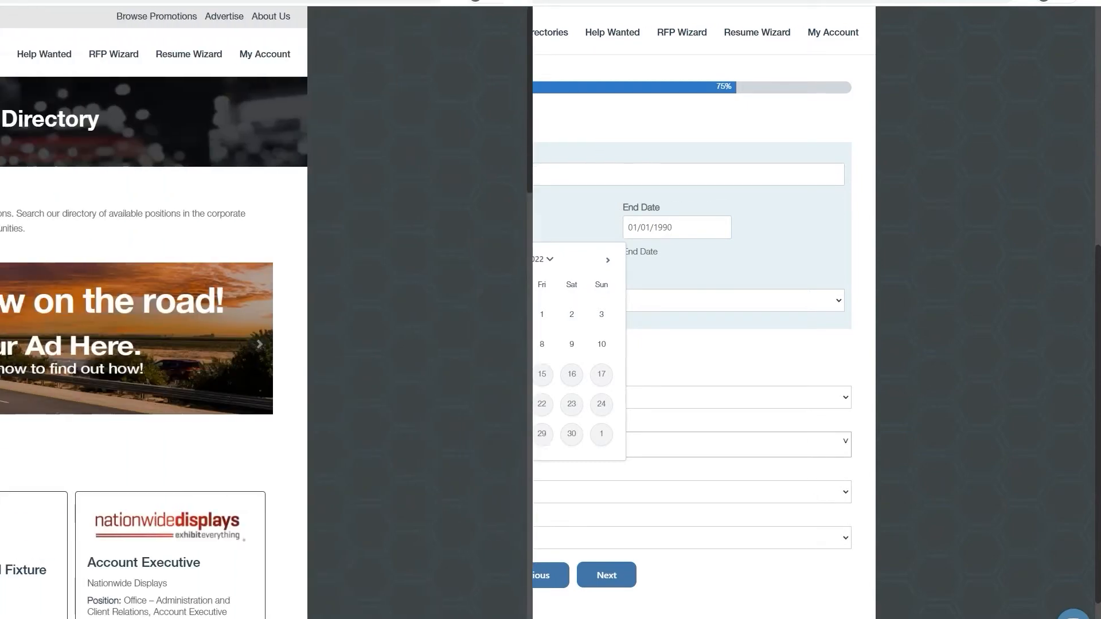
- Browse the job opening directory and read RGo Productions' 3D Exhibit & Retail Fixture Designer opening
{"action": "scroll", "coordinate": [796, 396], "scroll_direction": "down", "scroll_amount": 5}
{"action": "scroll", "coordinate": [797, 396], "scroll_direction": "down", "scroll_amount": 1}
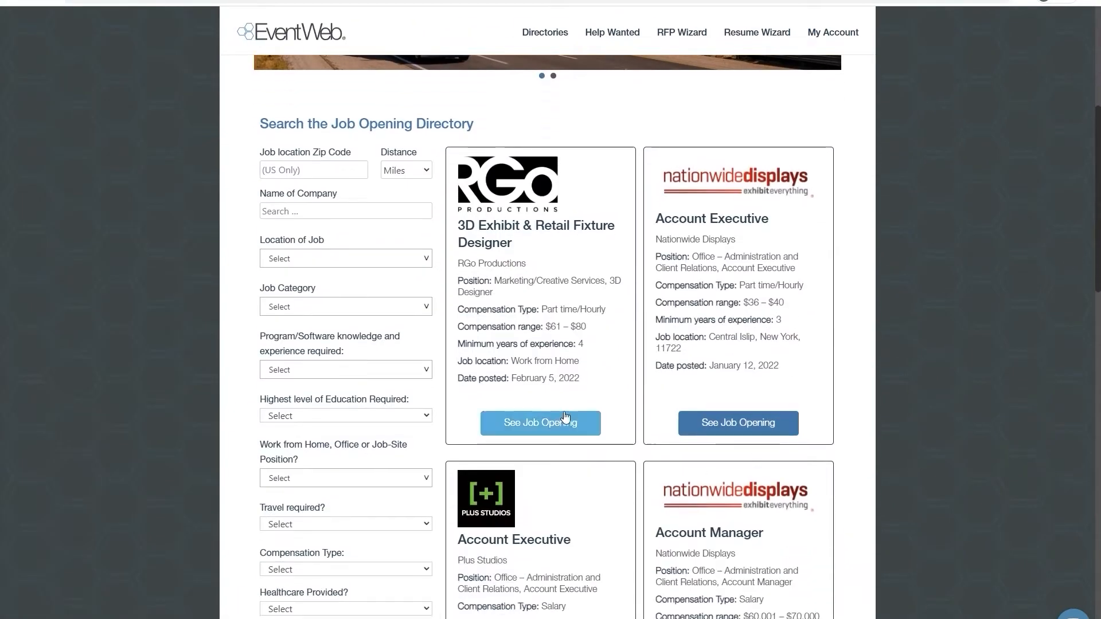
{"action": "left_click", "coordinate": [556, 424]}
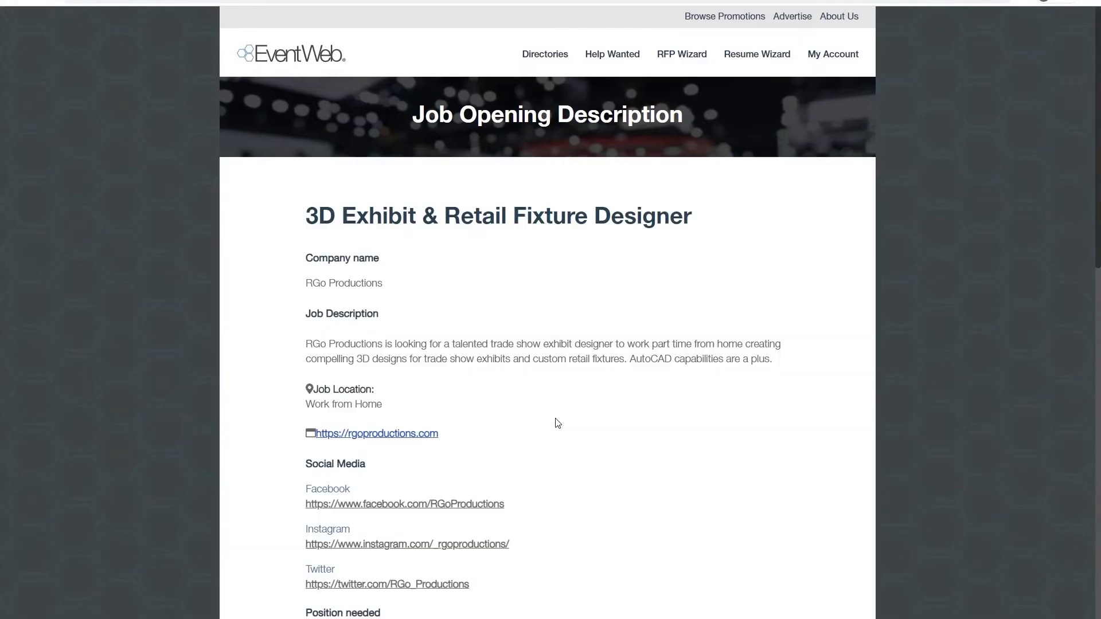
{"action": "scroll", "coordinate": [568, 404], "scroll_direction": "down", "scroll_amount": 11}
{"action": "scroll", "coordinate": [480, 401], "scroll_direction": "down", "scroll_amount": 4}
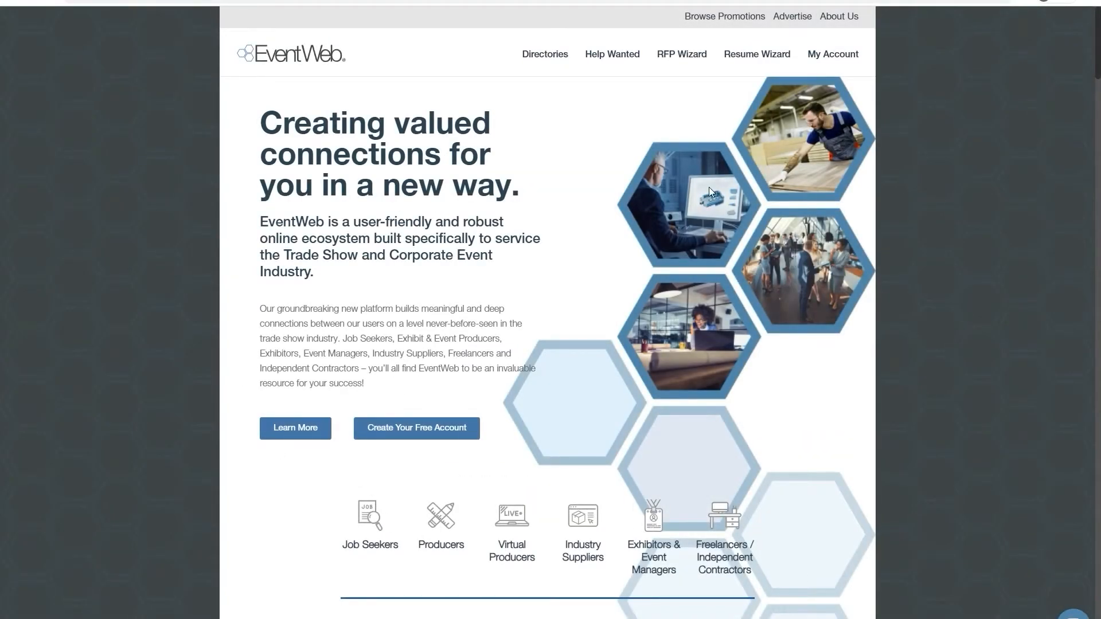
- Start a resume with the Resume Wizard and review the contact, location and social profile fields on its first page
{"action": "left_click", "coordinate": [766, 62]}
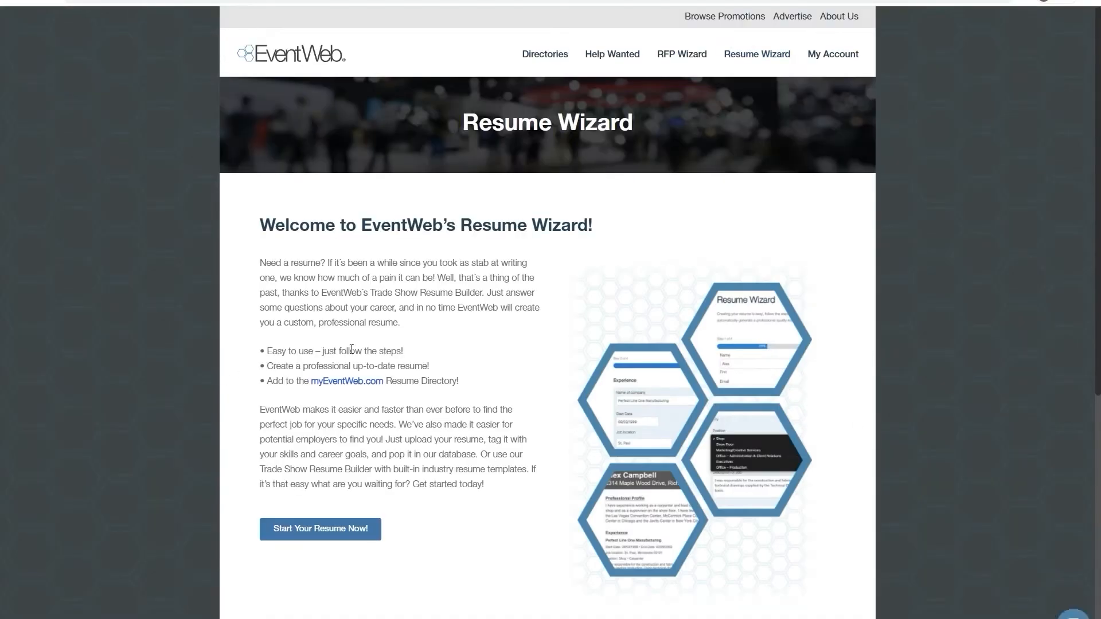
{"action": "left_click", "coordinate": [335, 529]}
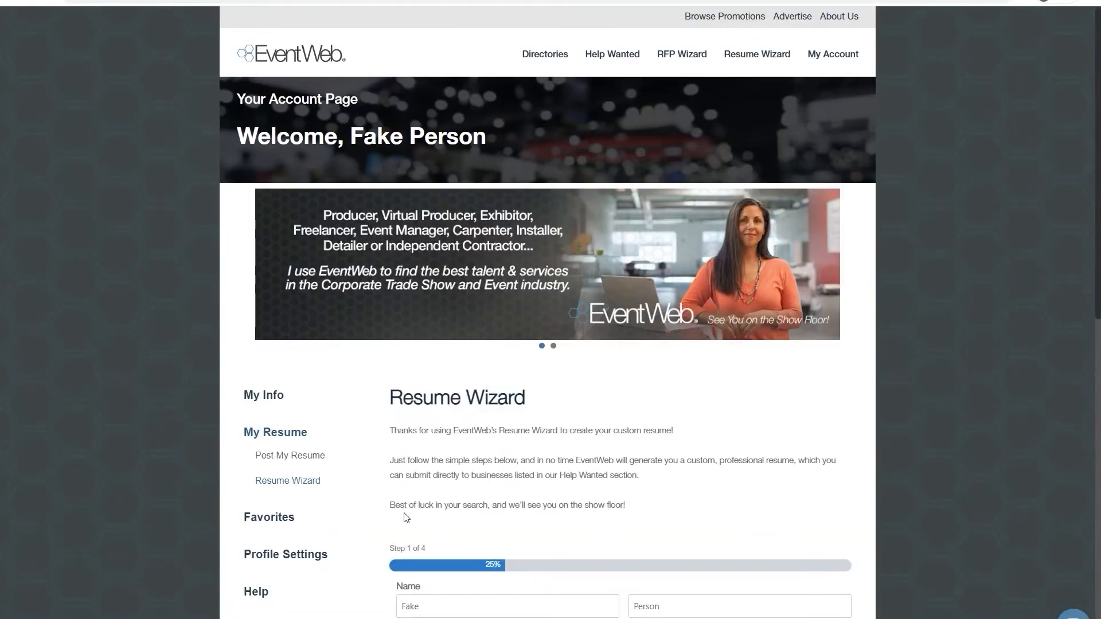
{"action": "scroll", "coordinate": [660, 390], "scroll_direction": "down", "scroll_amount": 4}
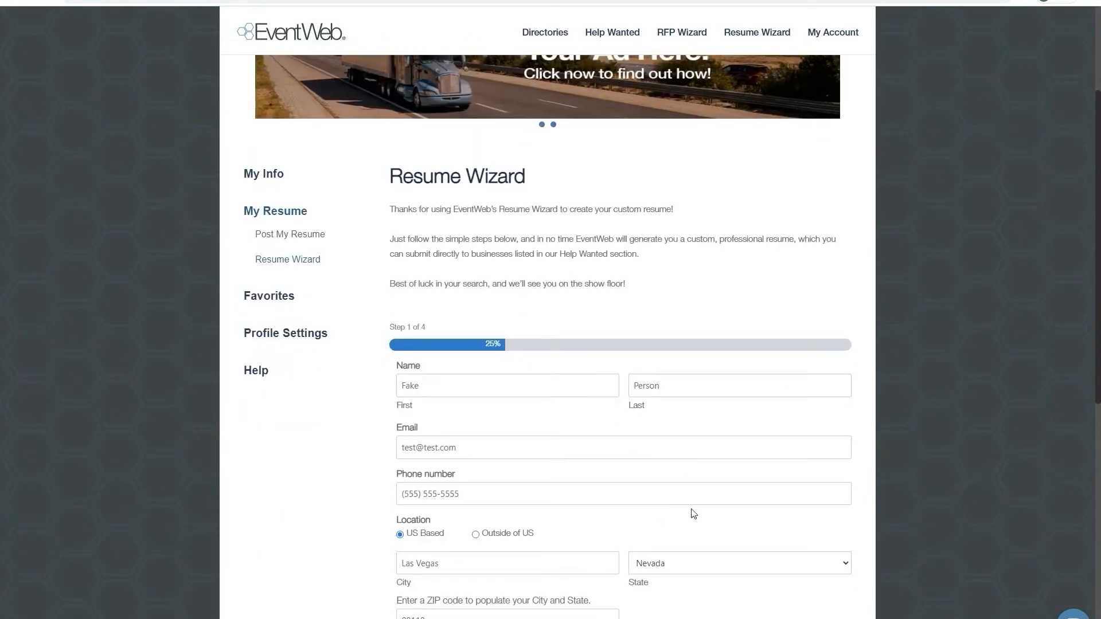
{"action": "scroll", "coordinate": [691, 515], "scroll_direction": "down", "scroll_amount": 1}
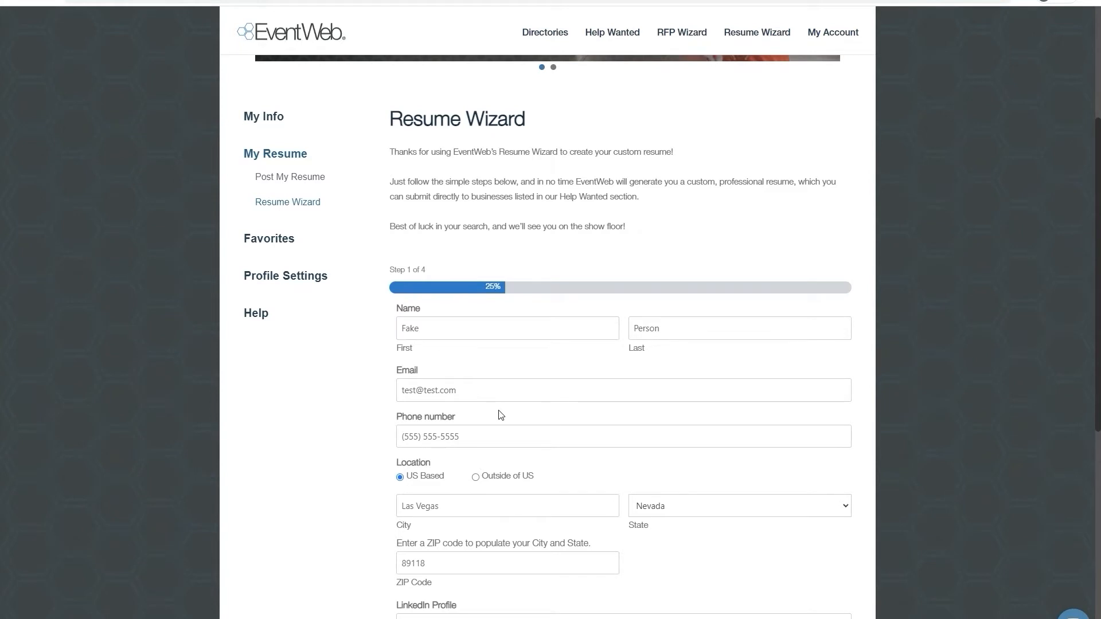
{"action": "scroll", "coordinate": [434, 559], "scroll_direction": "down", "scroll_amount": 2}
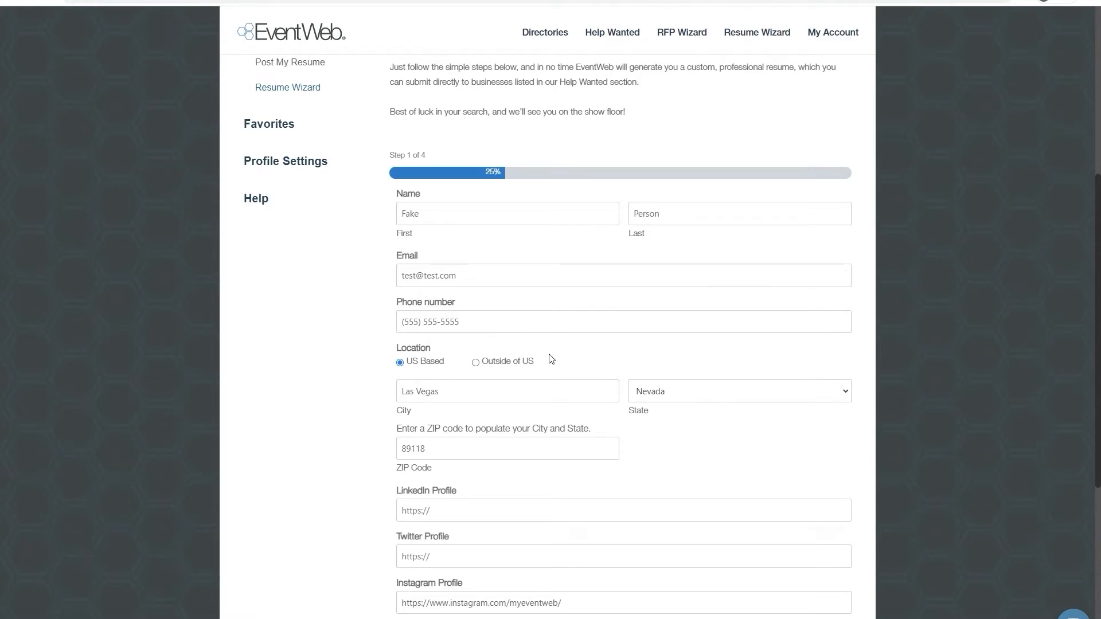
{"action": "scroll", "coordinate": [549, 361], "scroll_direction": "down", "scroll_amount": 3}
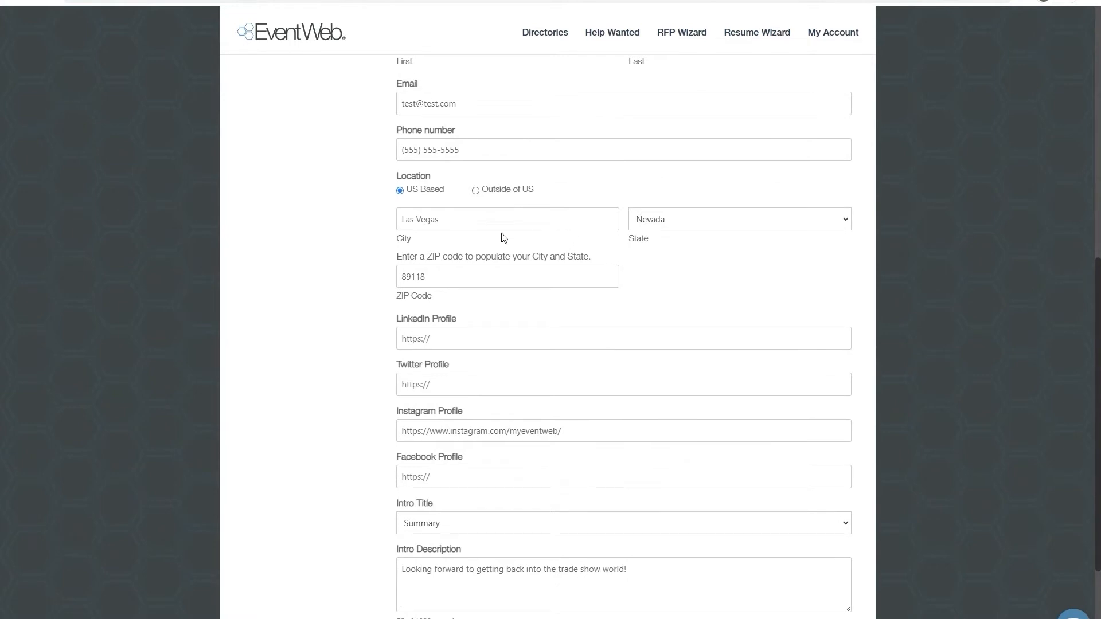
{"action": "scroll", "coordinate": [720, 468], "scroll_direction": "down", "scroll_amount": 2}
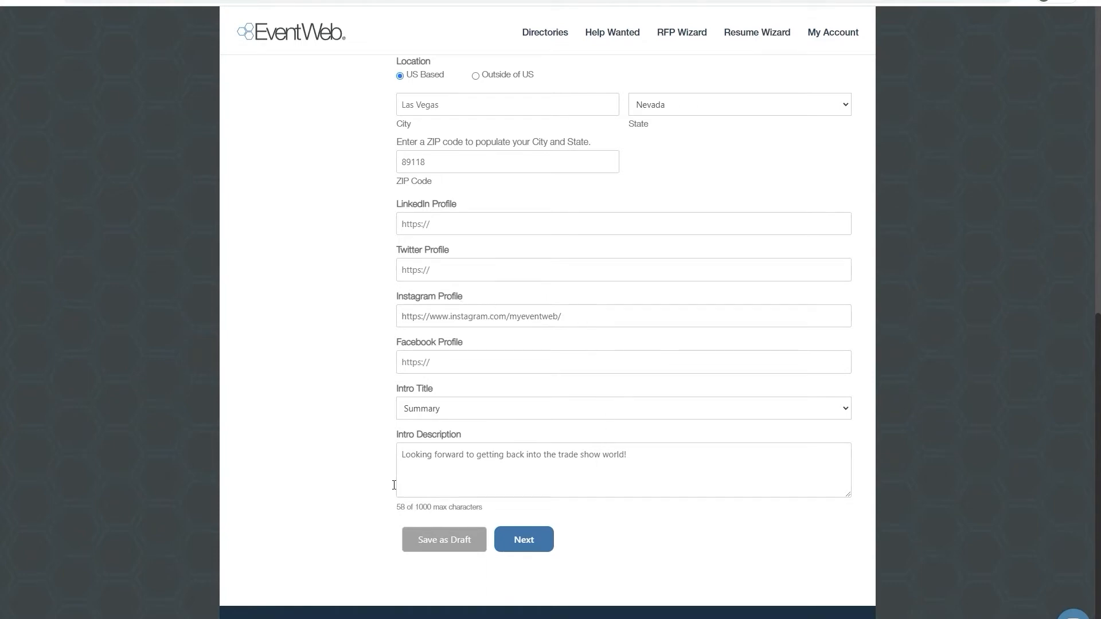
- Choose Summary as the intro title and continue to the Experience page
{"action": "left_click", "coordinate": [520, 416]}
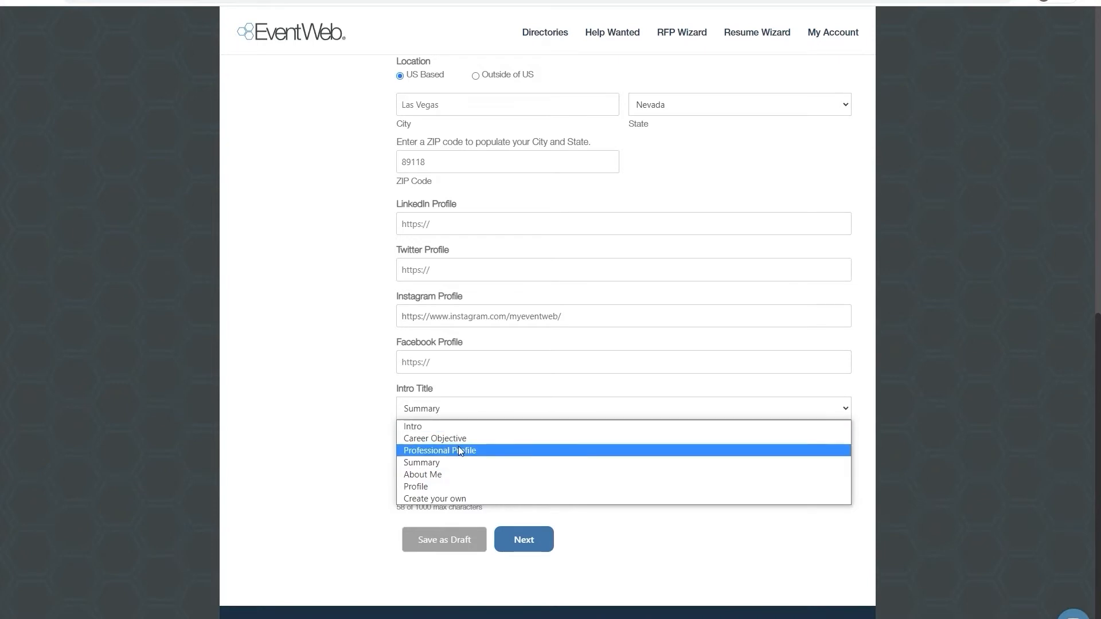
{"action": "left_click", "coordinate": [435, 464]}
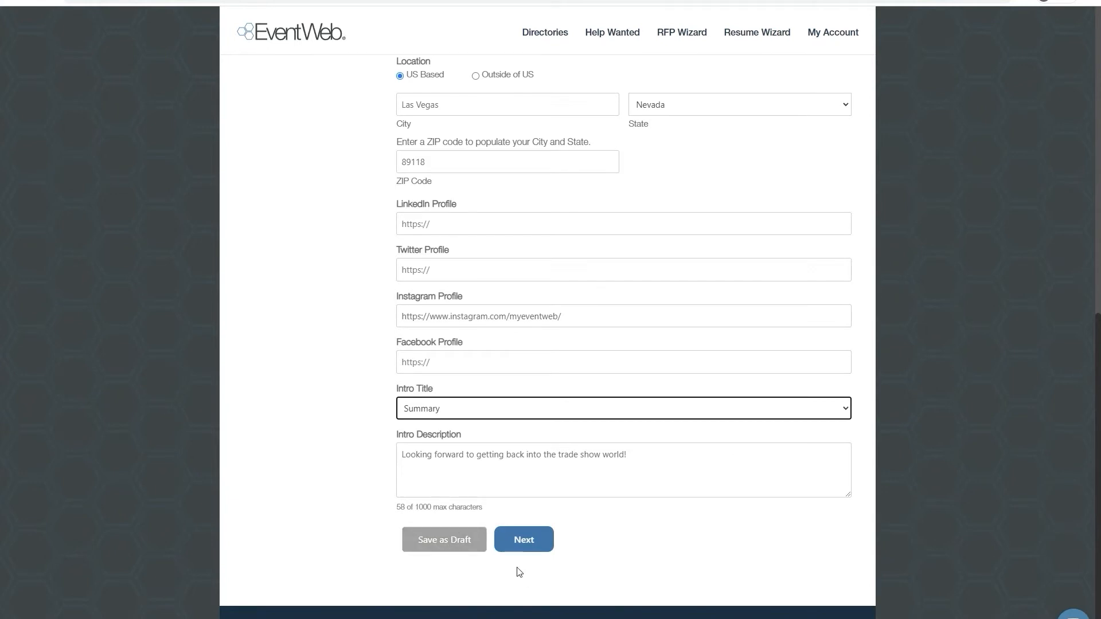
{"action": "left_click", "coordinate": [519, 548]}
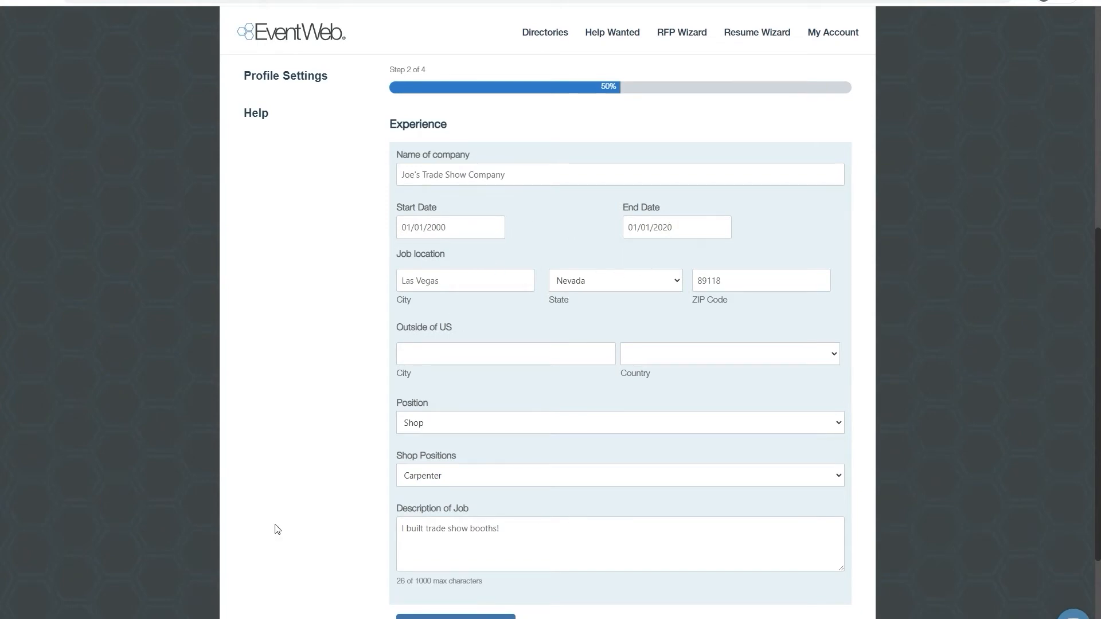
- Choose Shop as the position for Joe's Trade Show Company and look through the available shop positions
{"action": "scroll", "coordinate": [273, 524], "scroll_direction": "down", "scroll_amount": 1}
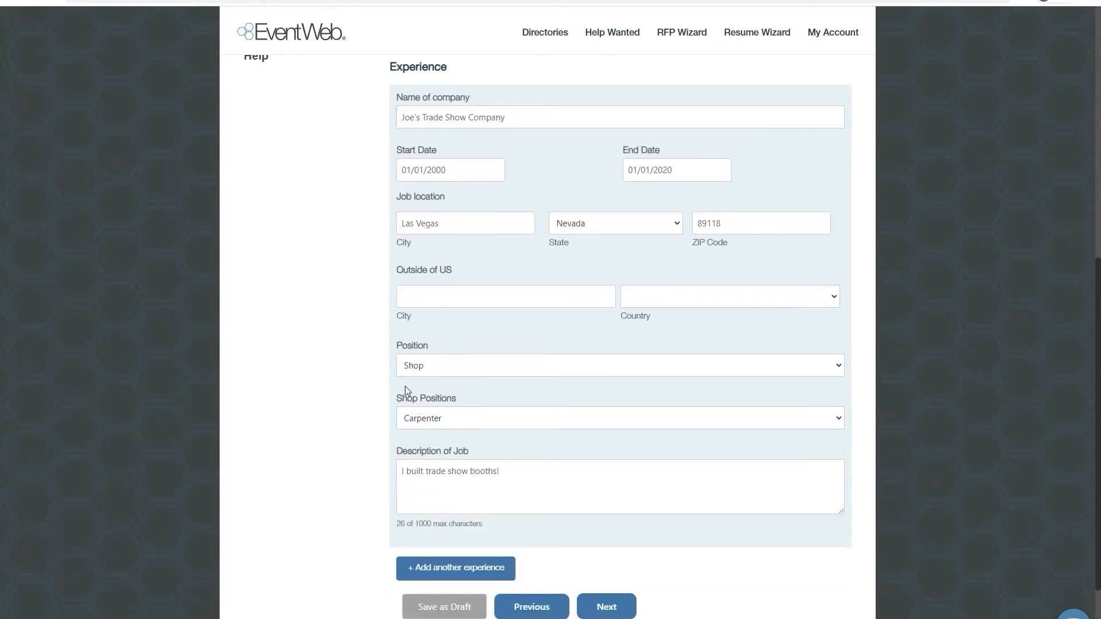
{"action": "left_click", "coordinate": [475, 368]}
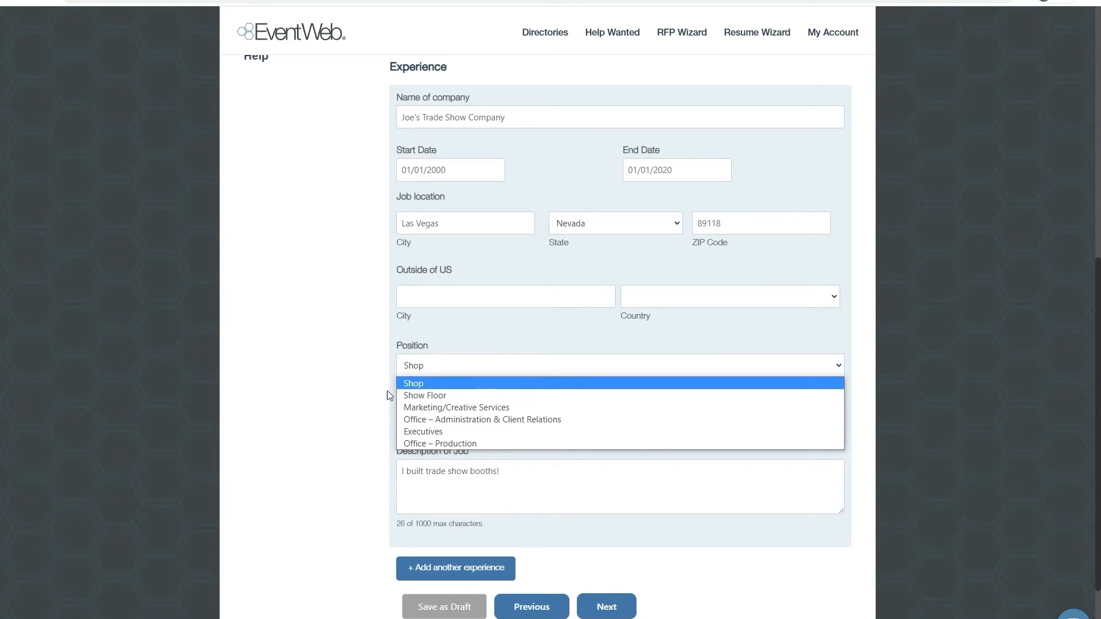
{"action": "left_click", "coordinate": [443, 385]}
{"action": "left_click", "coordinate": [475, 417]}
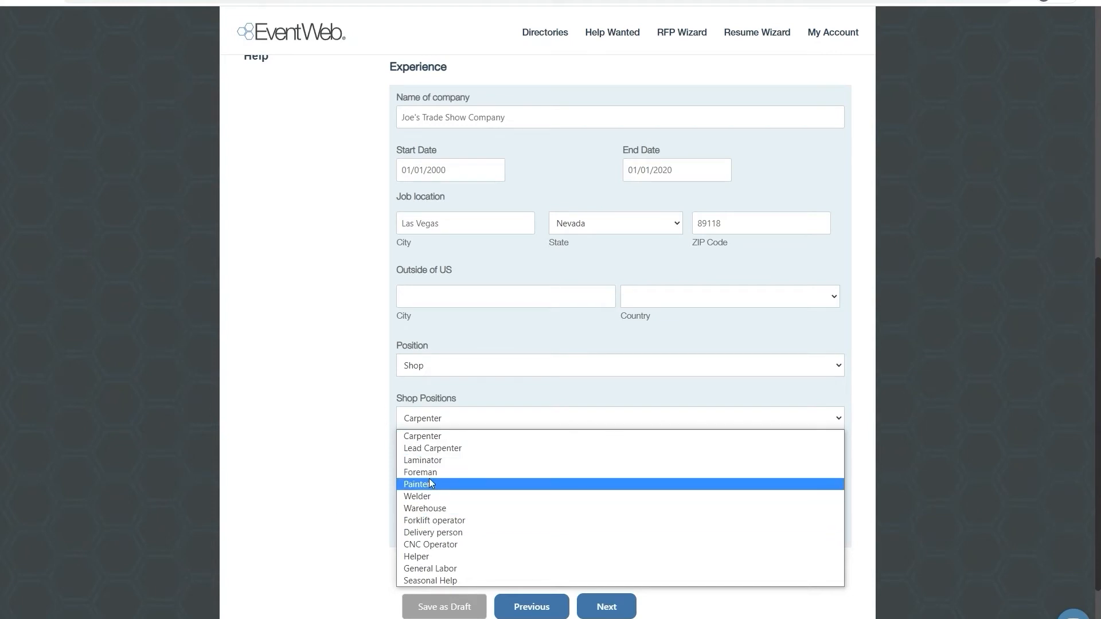
{"action": "left_click", "coordinate": [348, 449]}
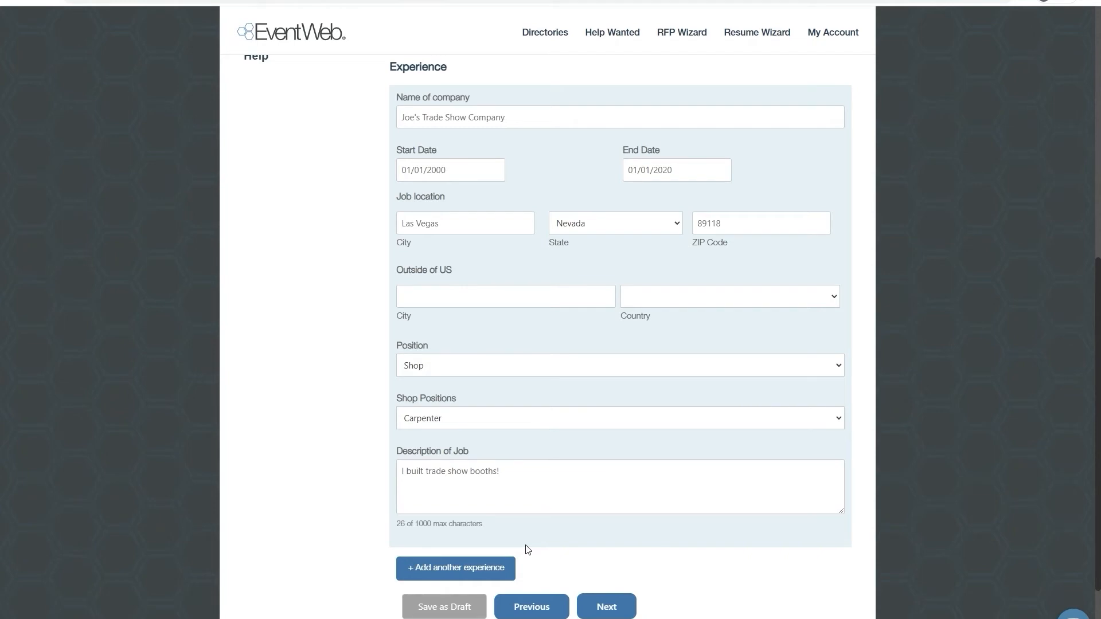
- Add another experience entry below Joe's Trade Show Company
{"action": "left_click", "coordinate": [476, 568]}
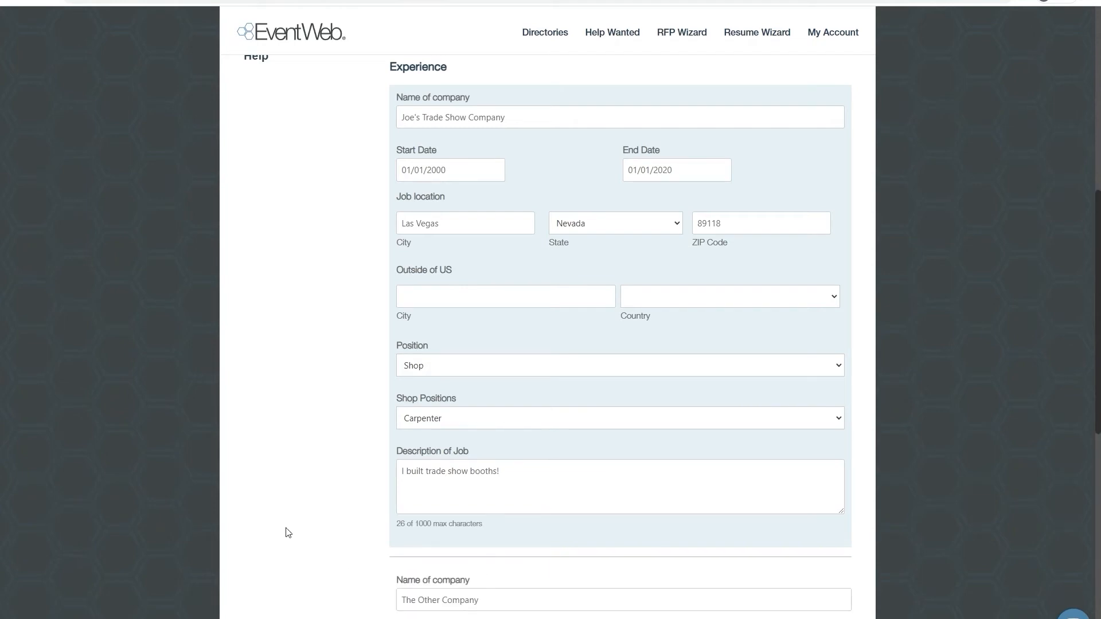
{"action": "scroll", "coordinate": [288, 531], "scroll_direction": "down", "scroll_amount": 4}
{"action": "scroll", "coordinate": [483, 446], "scroll_direction": "down", "scroll_amount": 3}
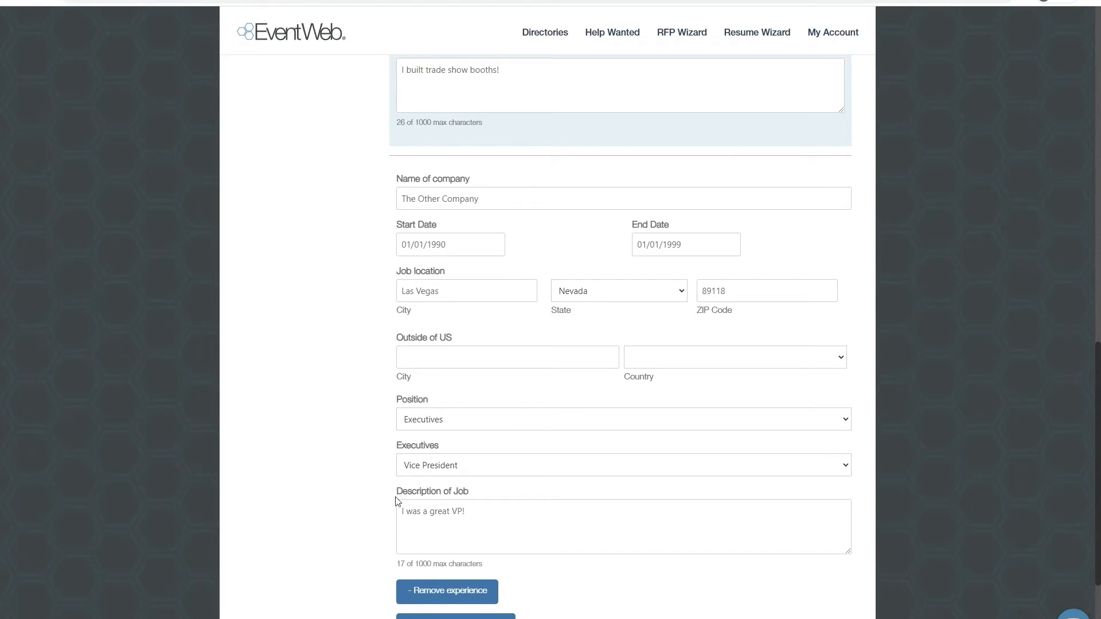
- Set the position at The Other Company to Executives with the role Vice President, and continue to the Education page
{"action": "left_click", "coordinate": [459, 422]}
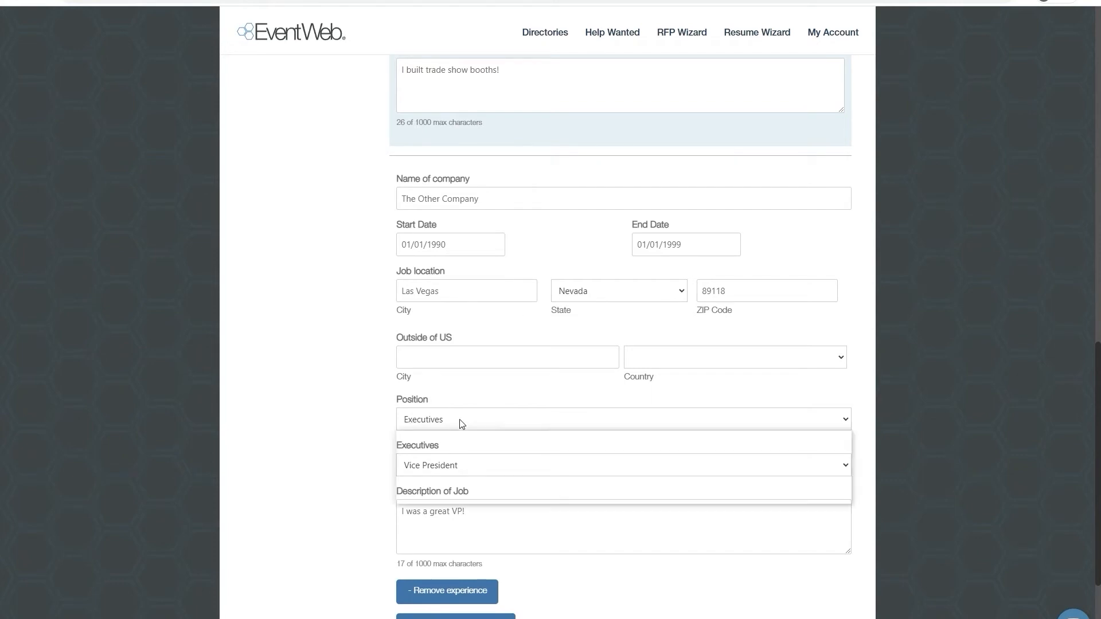
{"action": "left_click", "coordinate": [461, 488]}
{"action": "left_click", "coordinate": [470, 463]}
{"action": "left_click", "coordinate": [447, 434]}
{"action": "scroll", "coordinate": [417, 567], "scroll_direction": "down", "scroll_amount": 2}
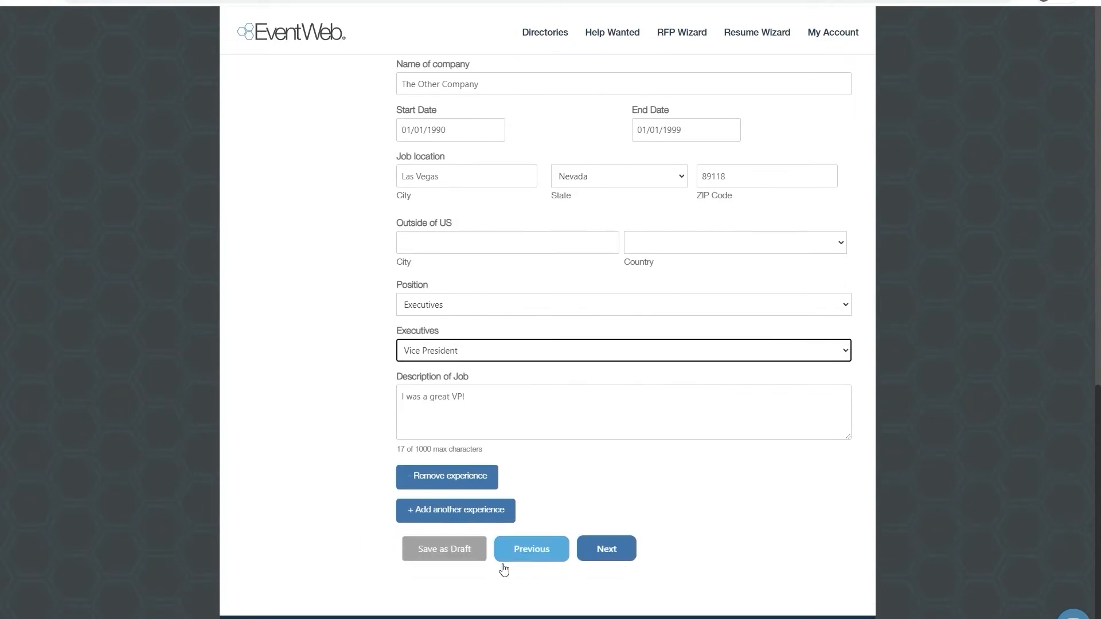
{"action": "left_click", "coordinate": [611, 551]}
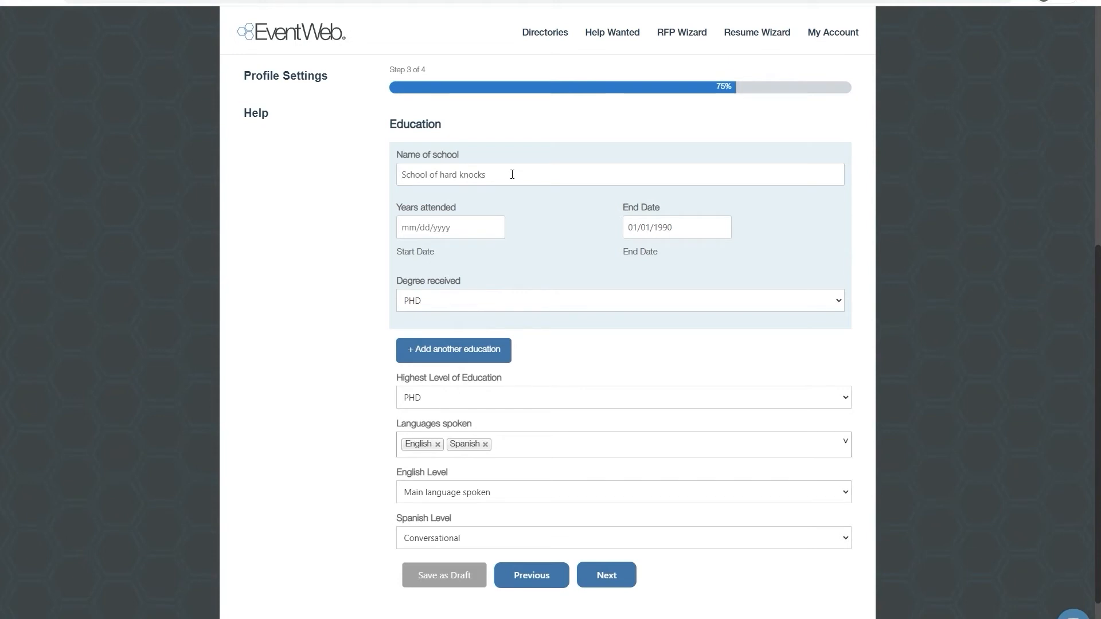
- Enter 01/01/1985 as the start date of attendance at School of hard knocks
{"action": "left_click", "coordinate": [408, 235]}
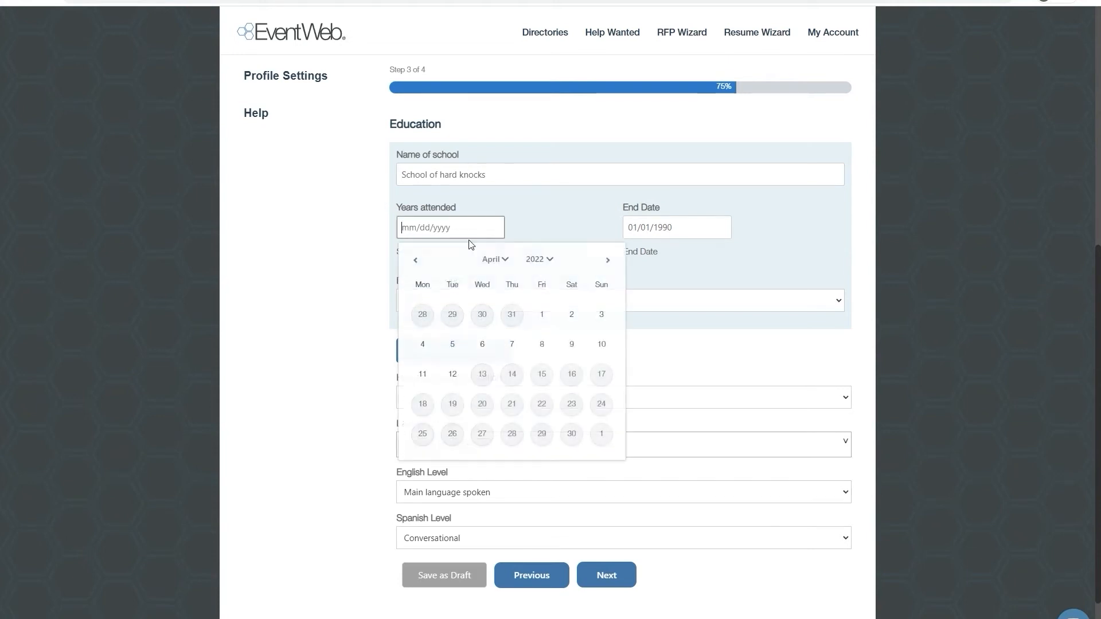
{"action": "type", "text": "01/01/1985"}
{"action": "left_click", "coordinate": [462, 314]}
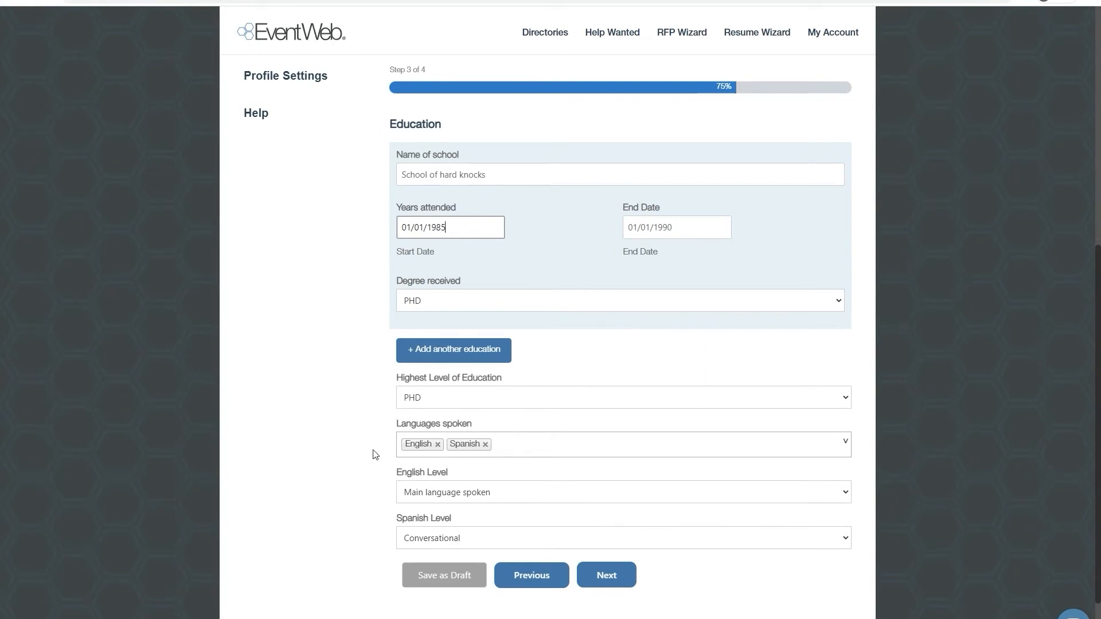
- Set the English level to Main language spoken and the Spanish level to Conversational, and continue to the References page
{"action": "left_click", "coordinate": [466, 494]}
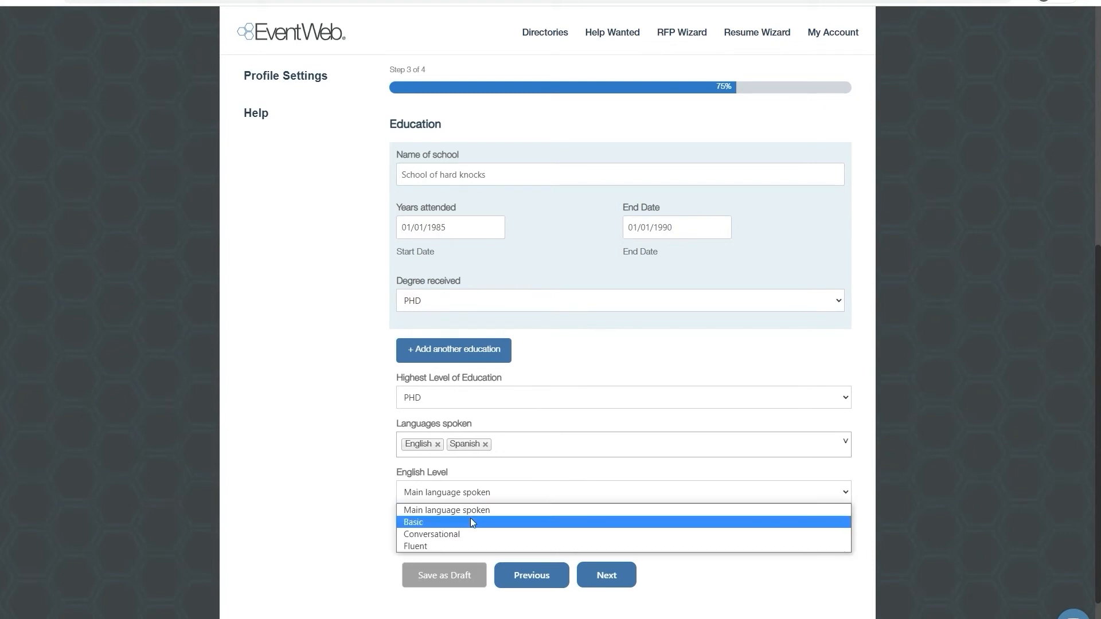
{"action": "left_click", "coordinate": [468, 511]}
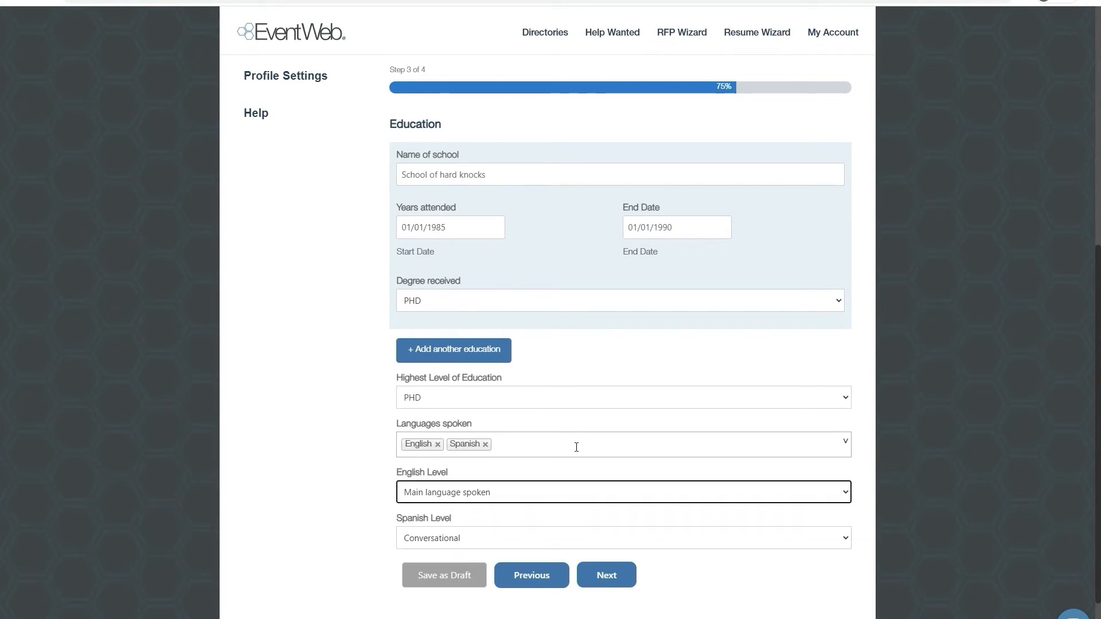
{"action": "left_click", "coordinate": [459, 542]}
{"action": "left_click", "coordinate": [433, 571]}
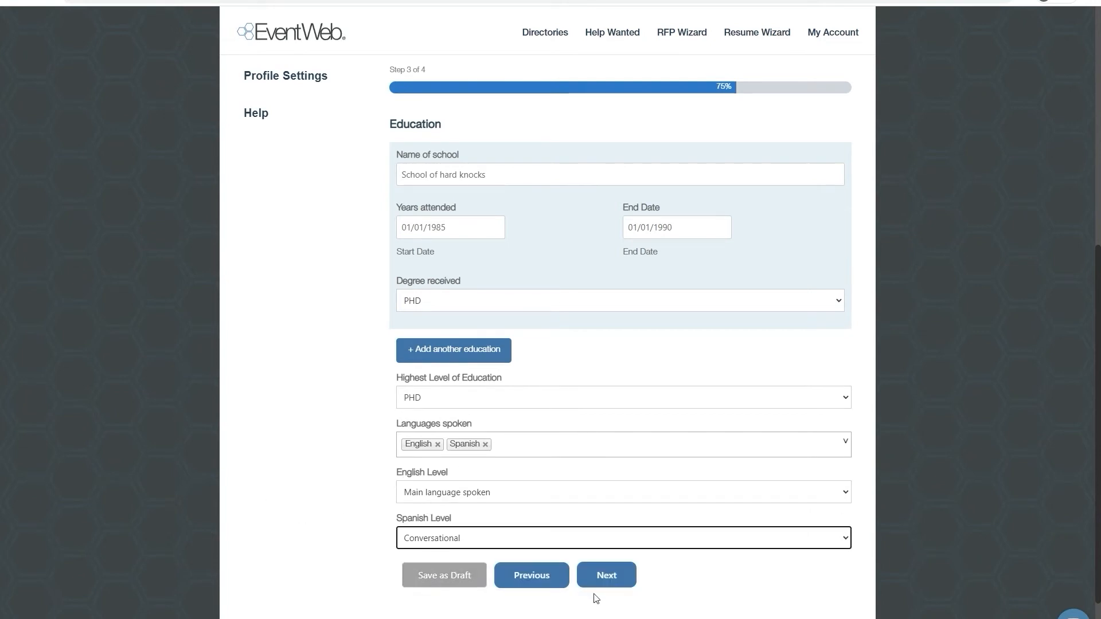
{"action": "left_click", "coordinate": [610, 575]}
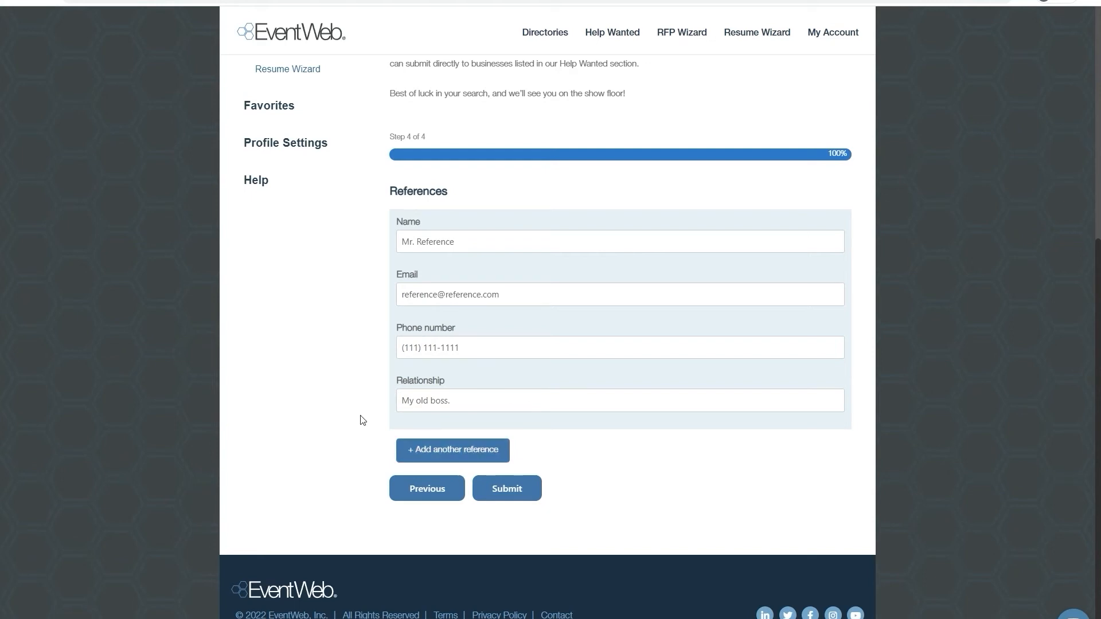
- Submit the completed resume and check the generated resume PDF
{"action": "left_click", "coordinate": [523, 493]}
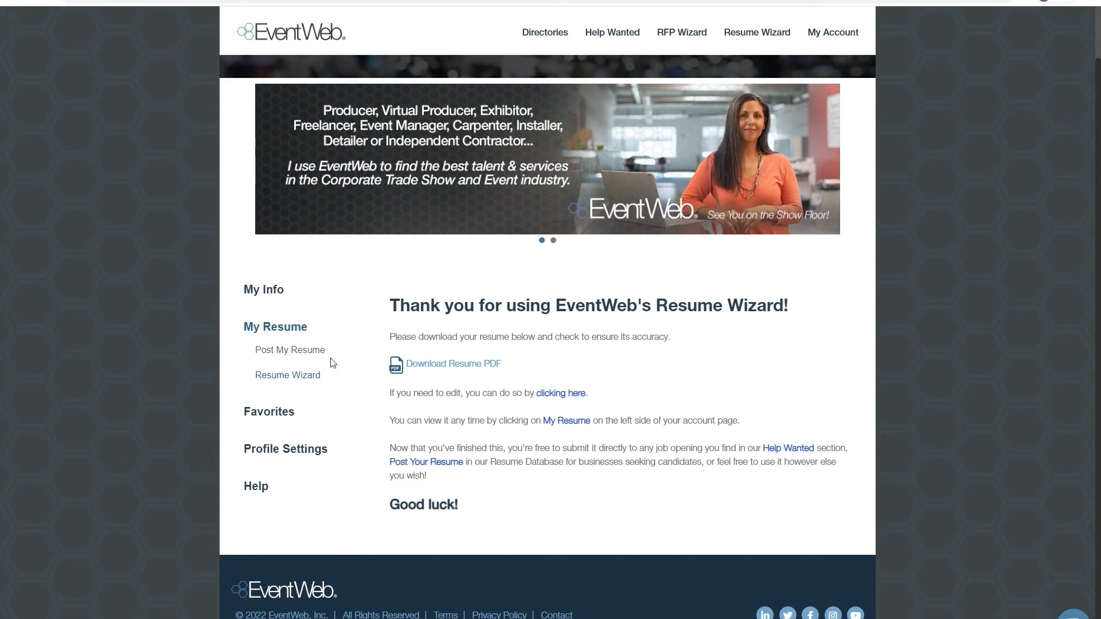
{"action": "left_click", "coordinate": [473, 366]}
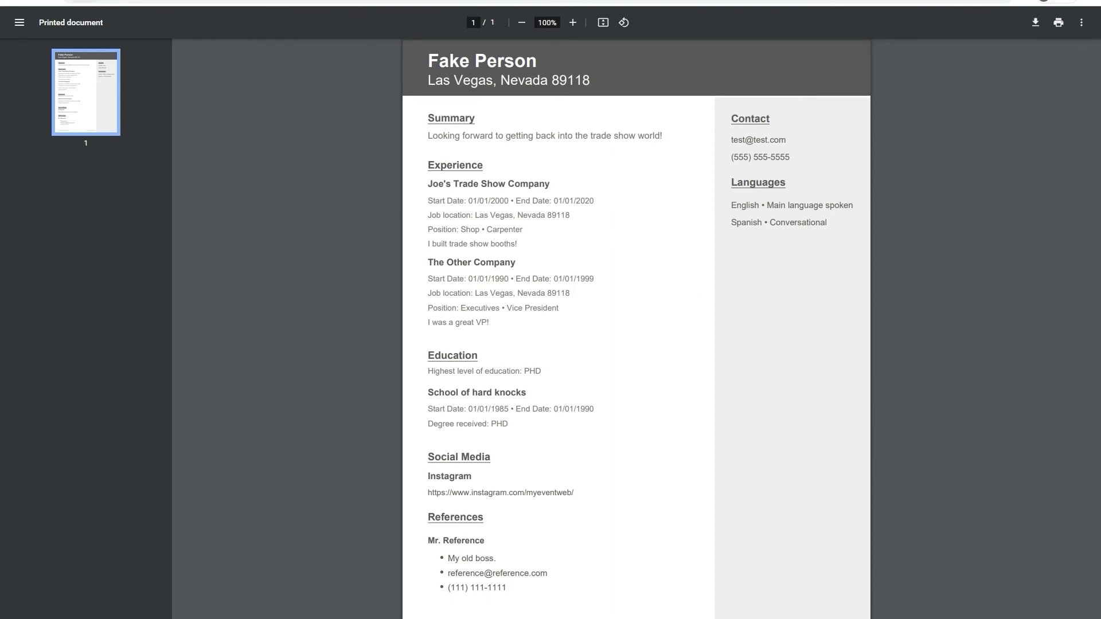
{"action": "key", "text": "alt+Left"}
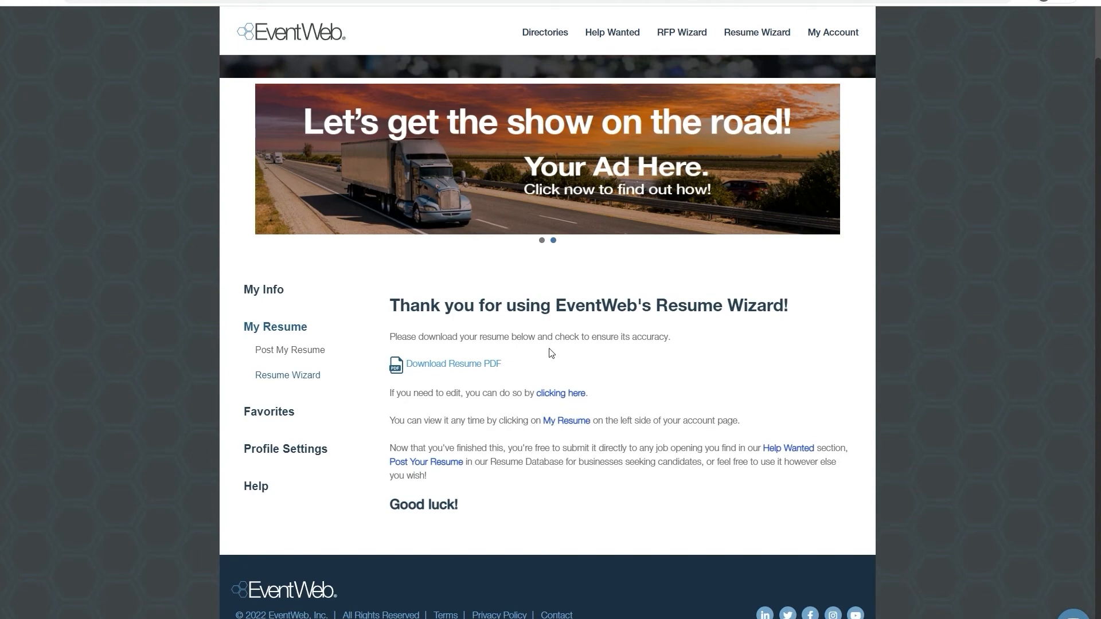
- Go to the Job Opening Directory and open the 3D Exhibit & Retail Fixture Designer listing from RGo Productions
{"action": "mouse_move", "coordinate": [624, 35]}
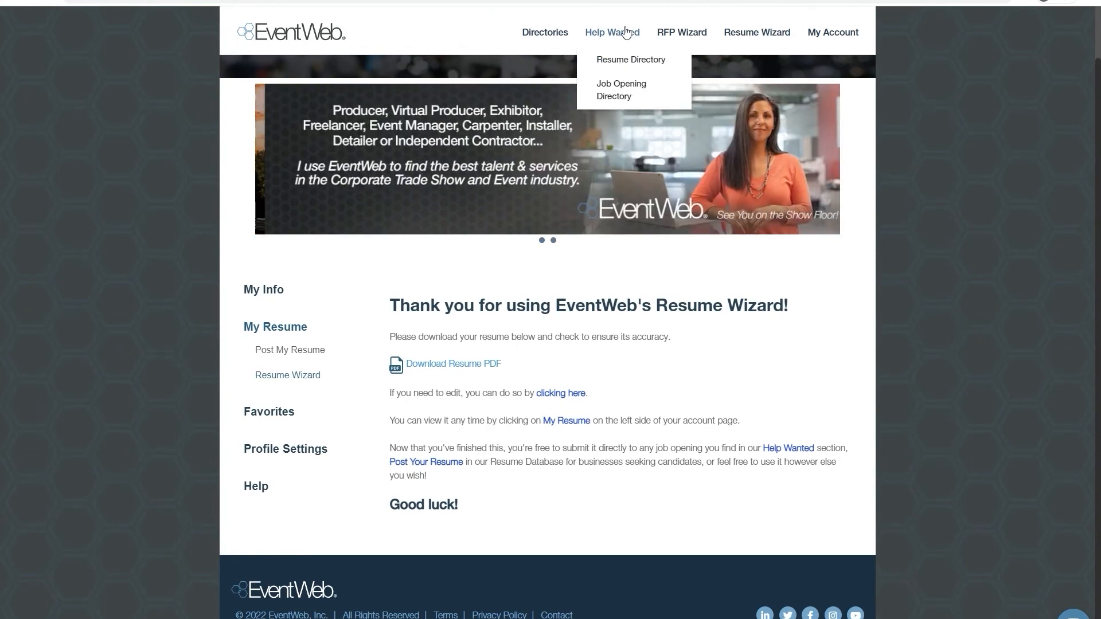
{"action": "left_click", "coordinate": [624, 101]}
{"action": "scroll", "coordinate": [795, 378], "scroll_direction": "down", "scroll_amount": 5}
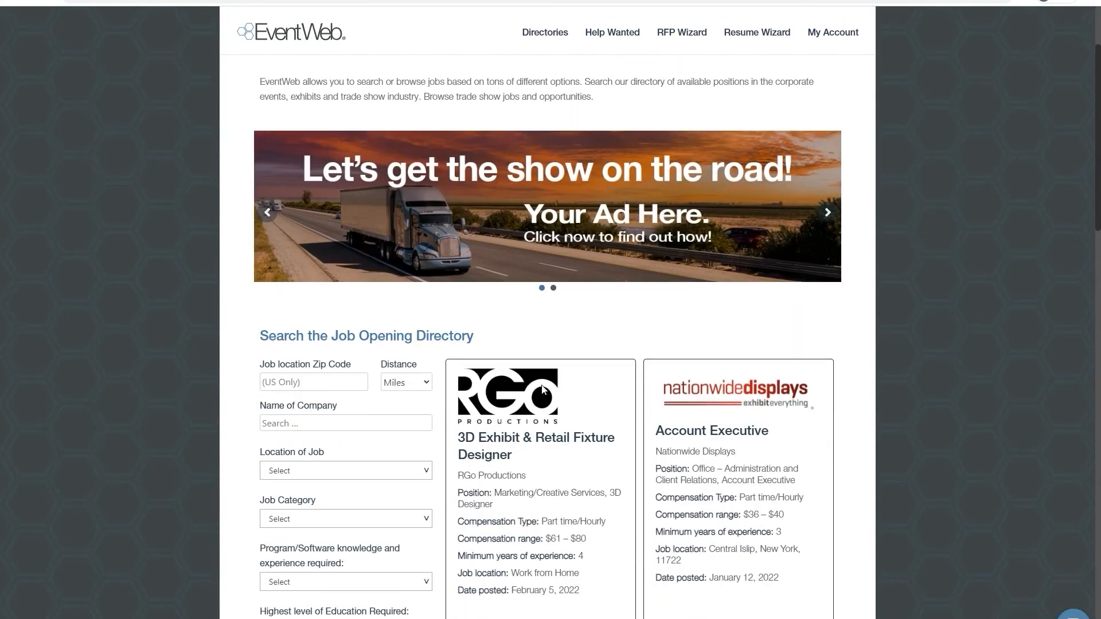
{"action": "scroll", "coordinate": [795, 379], "scroll_direction": "down", "scroll_amount": 1}
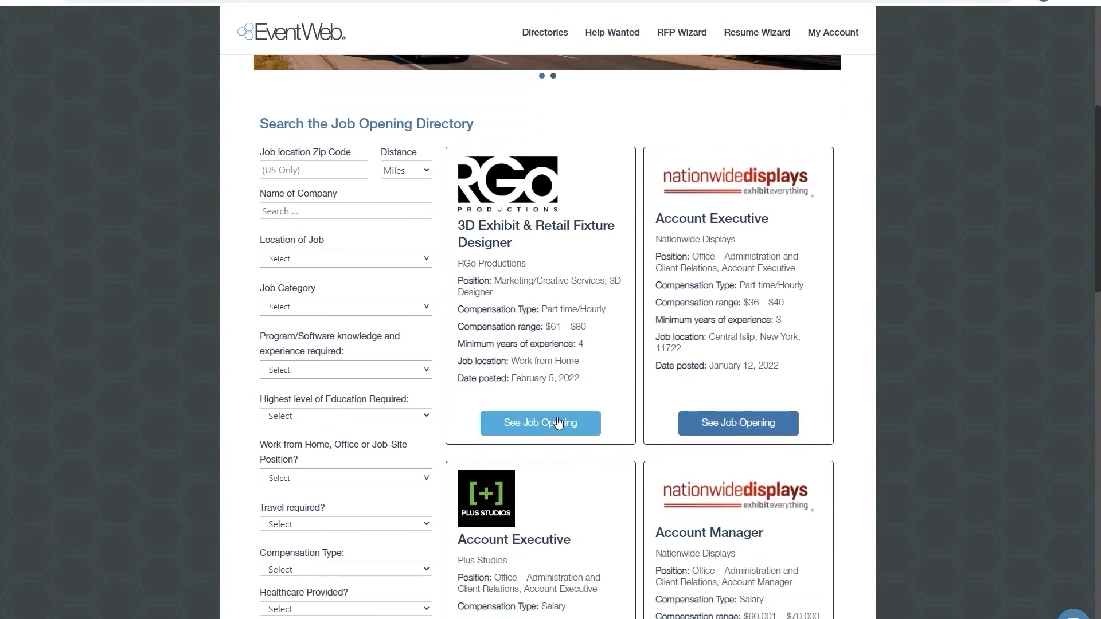
{"action": "left_click", "coordinate": [557, 424]}
{"action": "scroll", "coordinate": [462, 405], "scroll_direction": "down", "scroll_amount": 6}
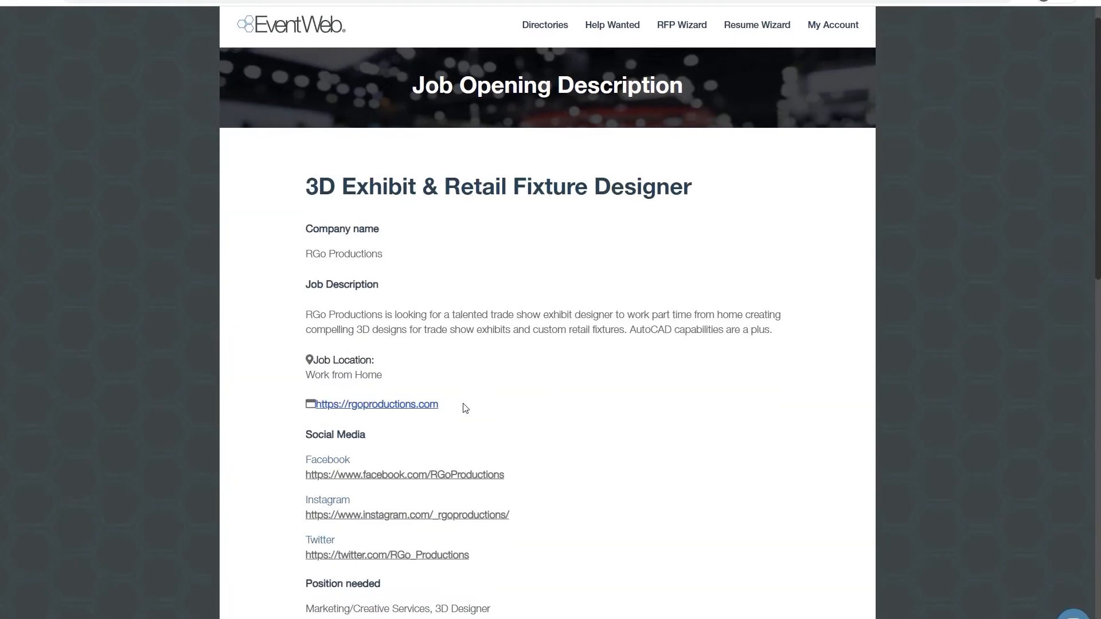
- Start a resume submission for this job opening with the saved Resume Wizard resume, and close the form without sending it
{"action": "scroll", "coordinate": [479, 401], "scroll_direction": "down", "scroll_amount": 8}
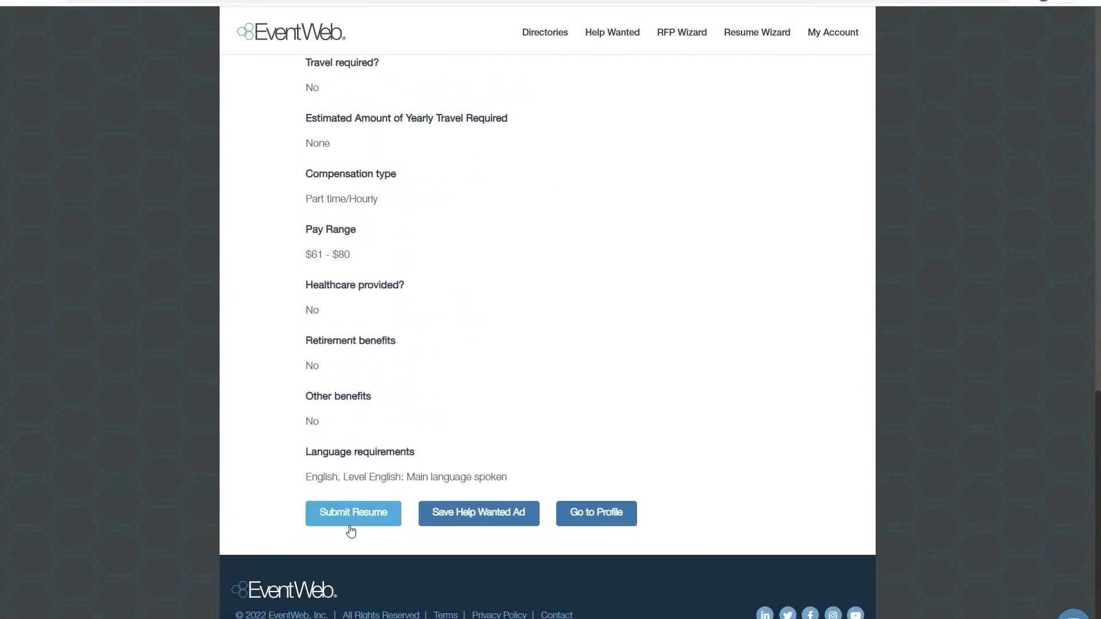
{"action": "left_click", "coordinate": [354, 513]}
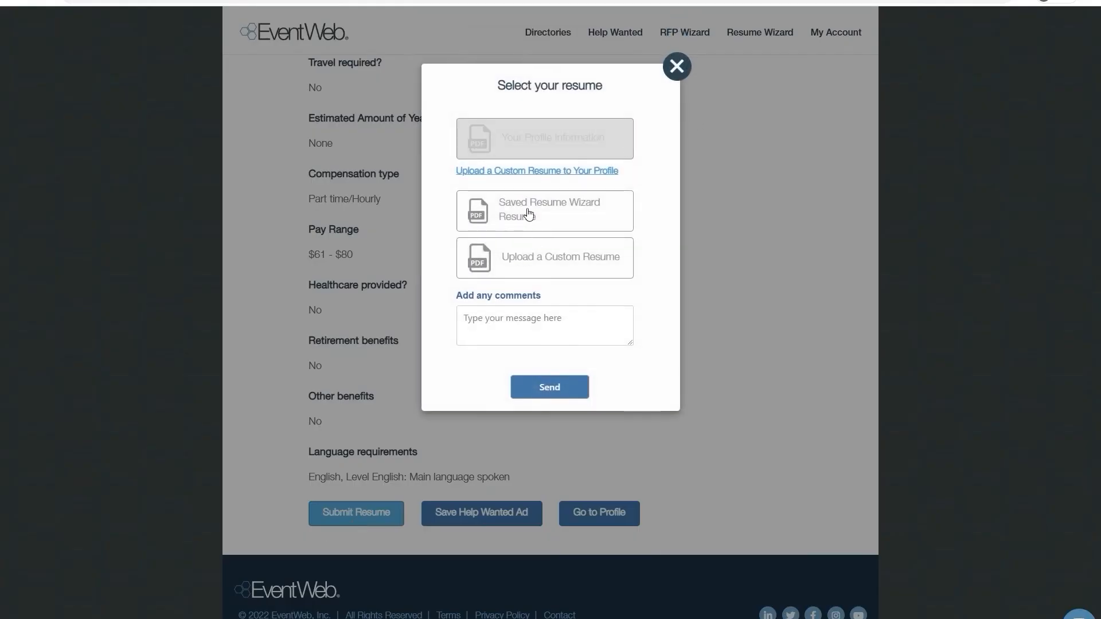
{"action": "left_click", "coordinate": [539, 212]}
{"action": "left_click", "coordinate": [501, 332]}
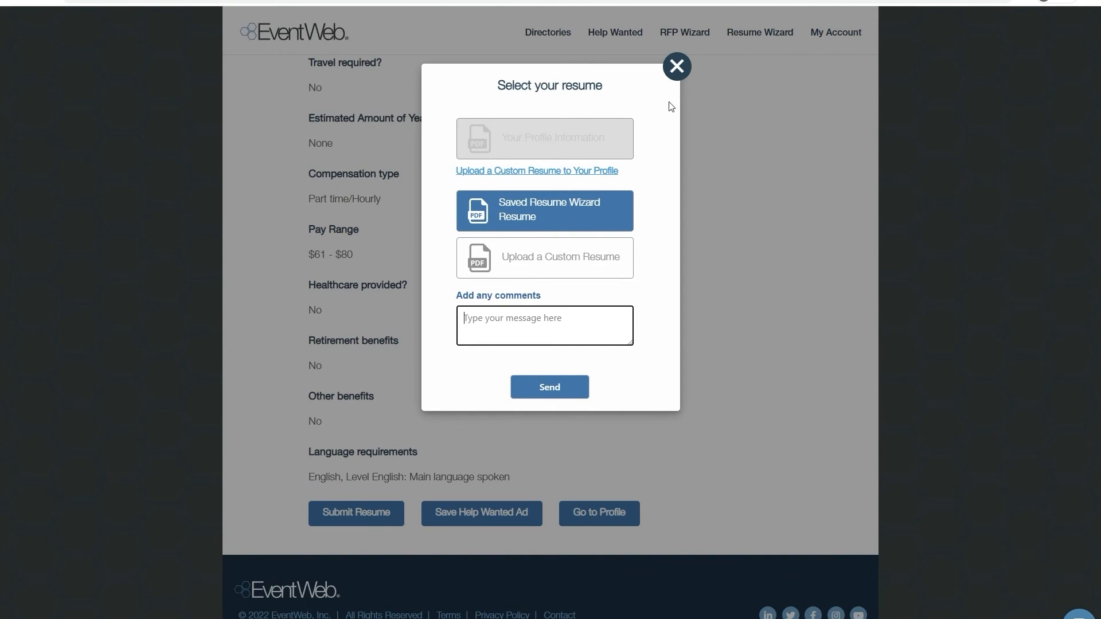
{"action": "left_click", "coordinate": [676, 68]}
- Go to the My Account page
{"action": "mouse_move", "coordinate": [614, 40]}
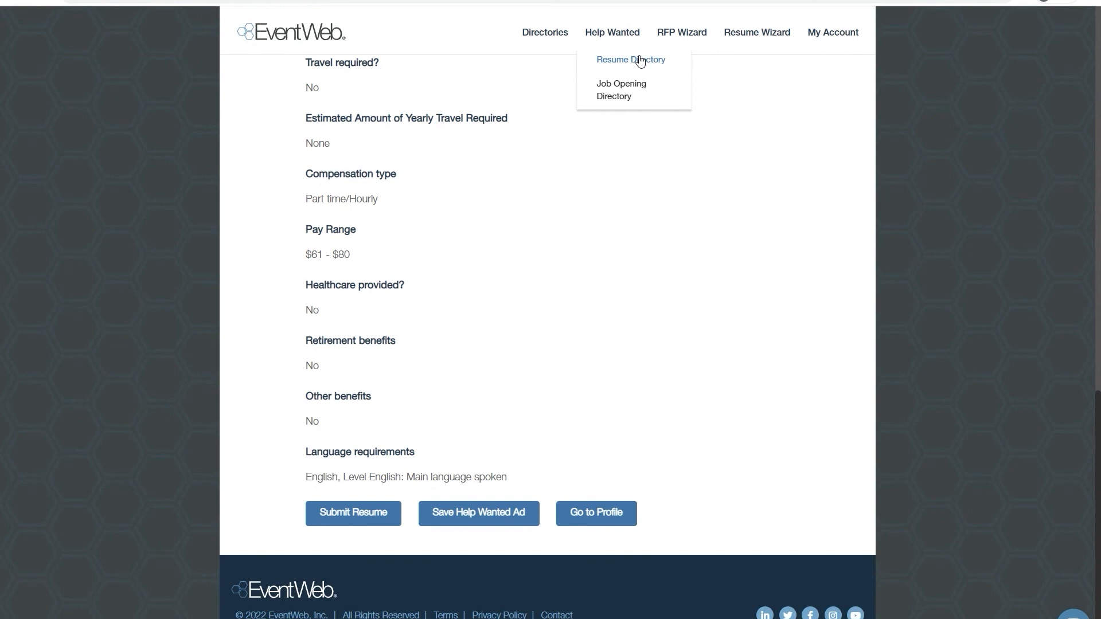
{"action": "mouse_move", "coordinate": [831, 37]}
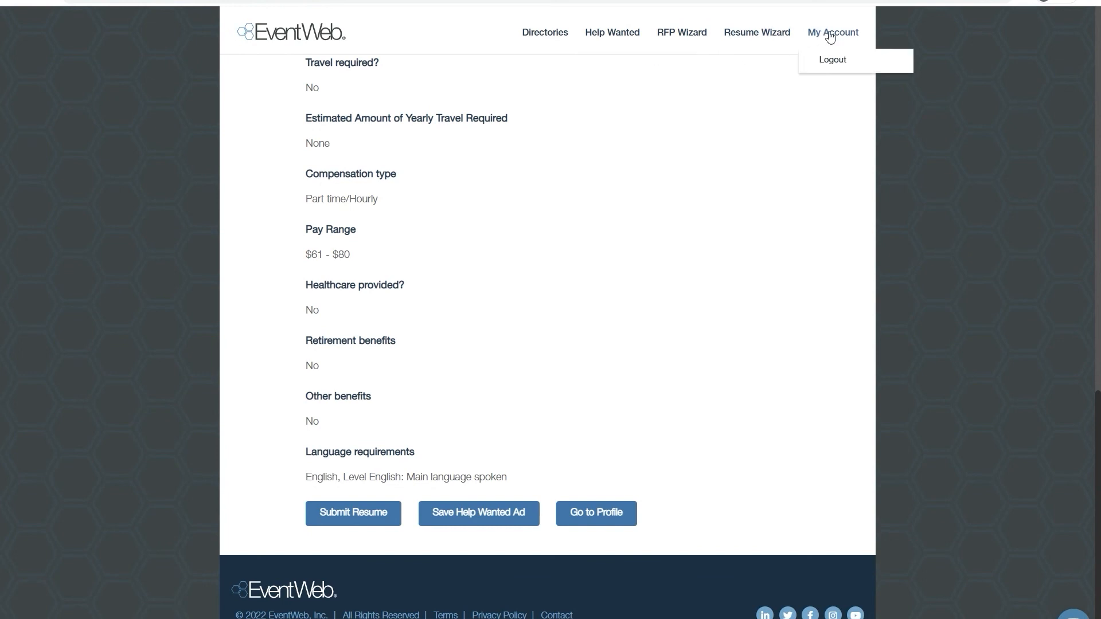
{"action": "left_click", "coordinate": [831, 34]}
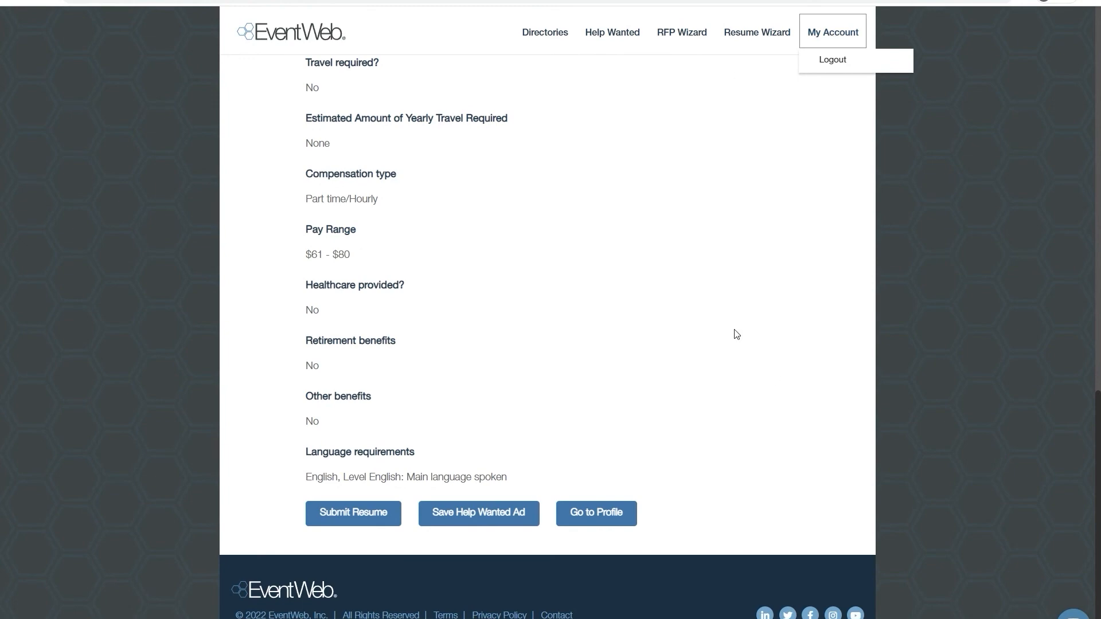